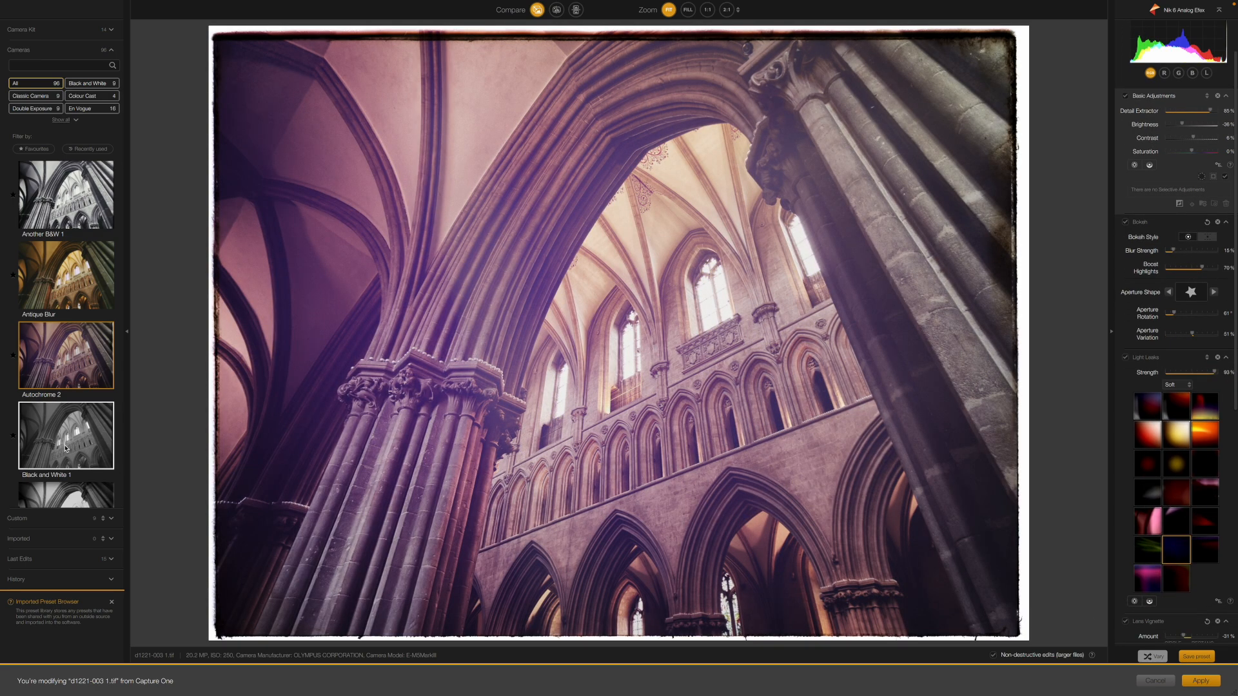
Preview the Black and White 1 camera preset on the cathedral photo, and apply Black and White 2 instead
click(65, 448)
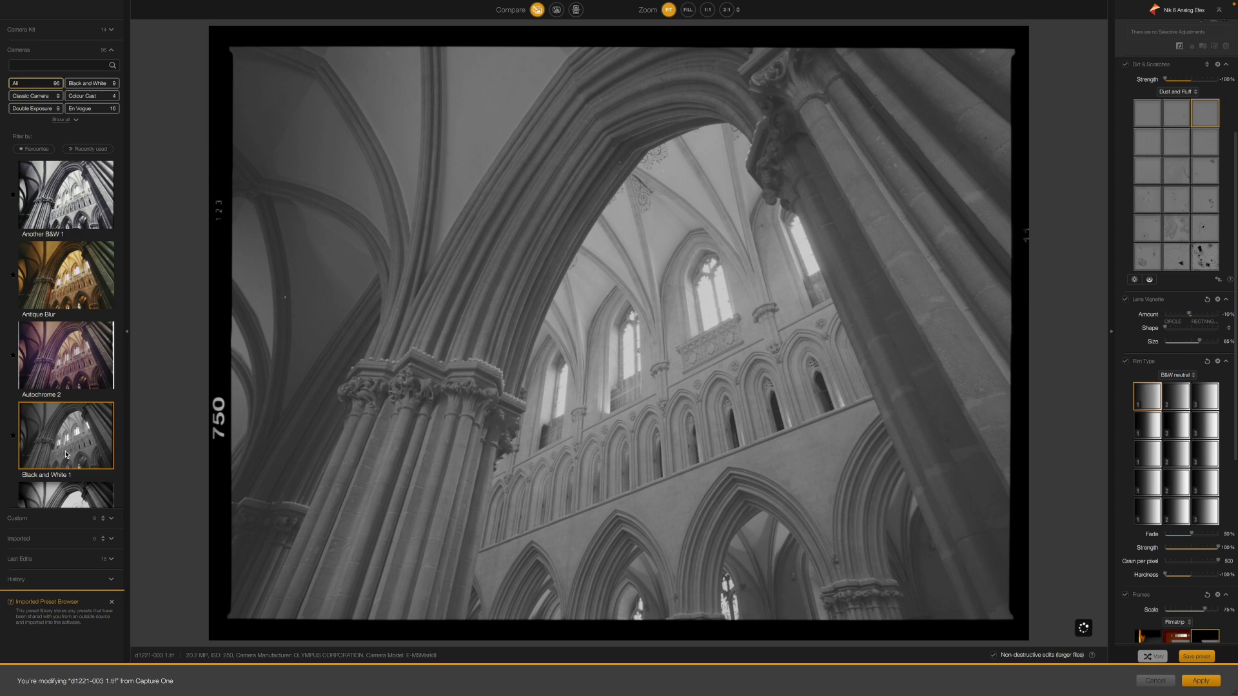
scroll(65, 447, down, 2)
click(66, 454)
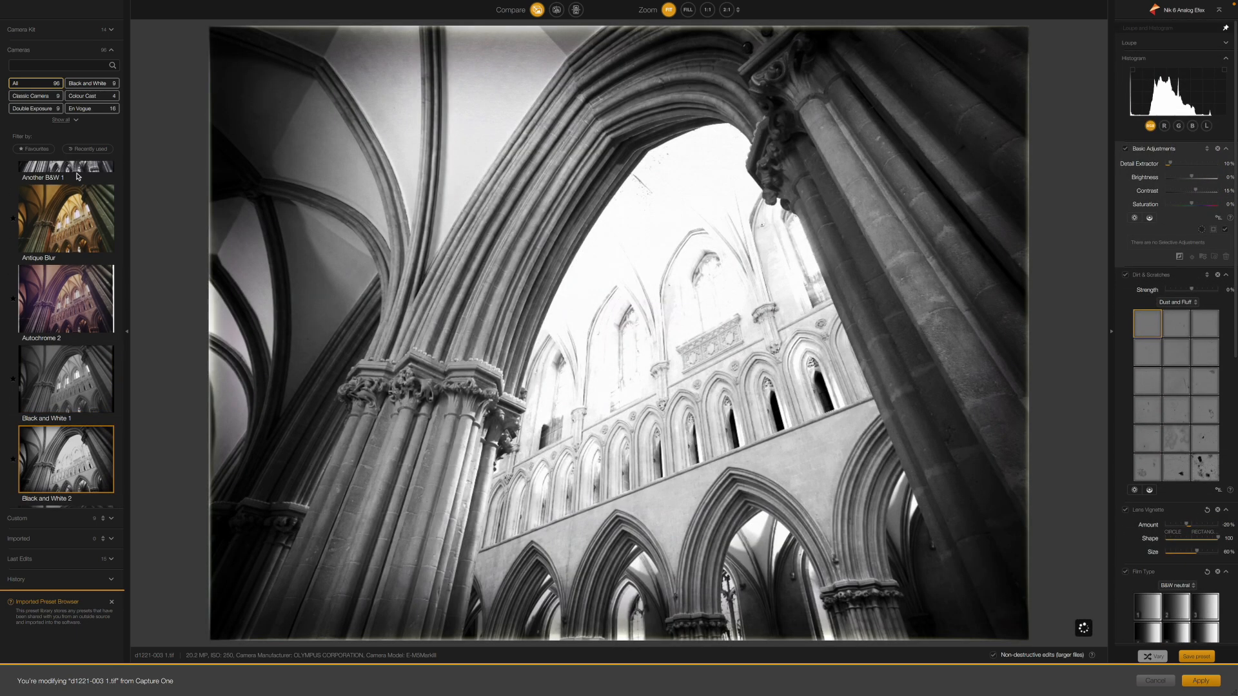
Remove Dirt & Scratches, Lens Vignette, Film Type, Frames and Levels & Curves from the camera kit, keeping only Basic Adjustments
click(29, 35)
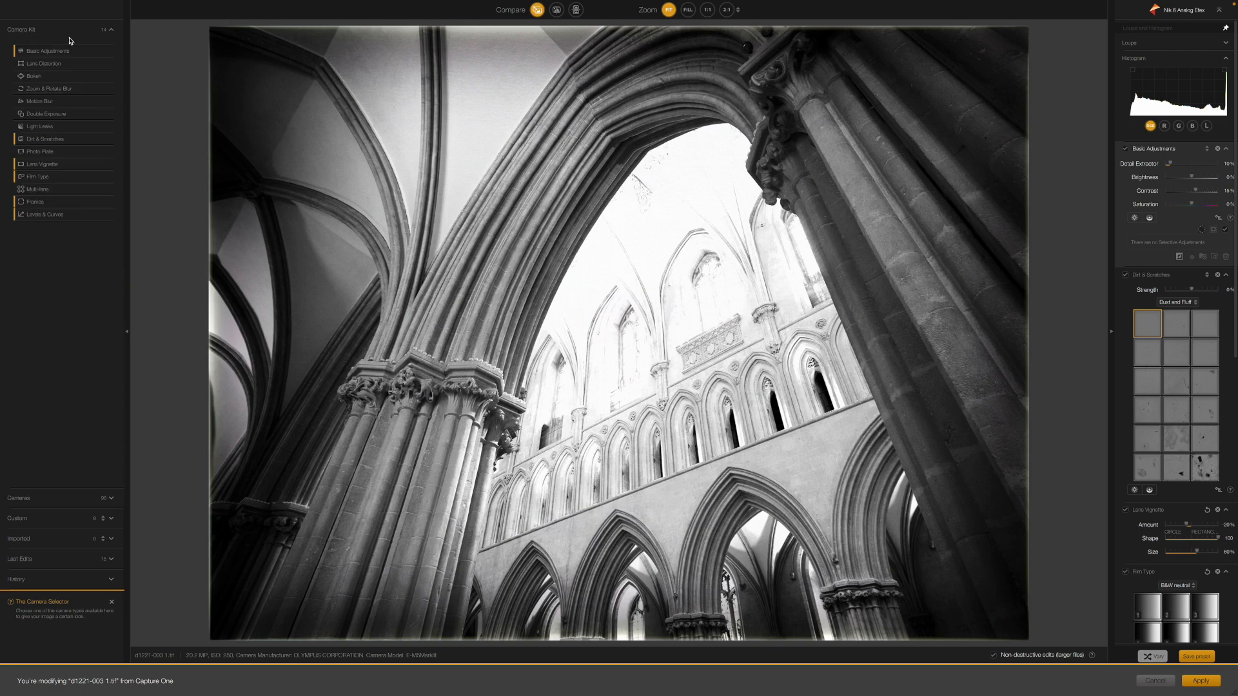
click(110, 138)
click(111, 165)
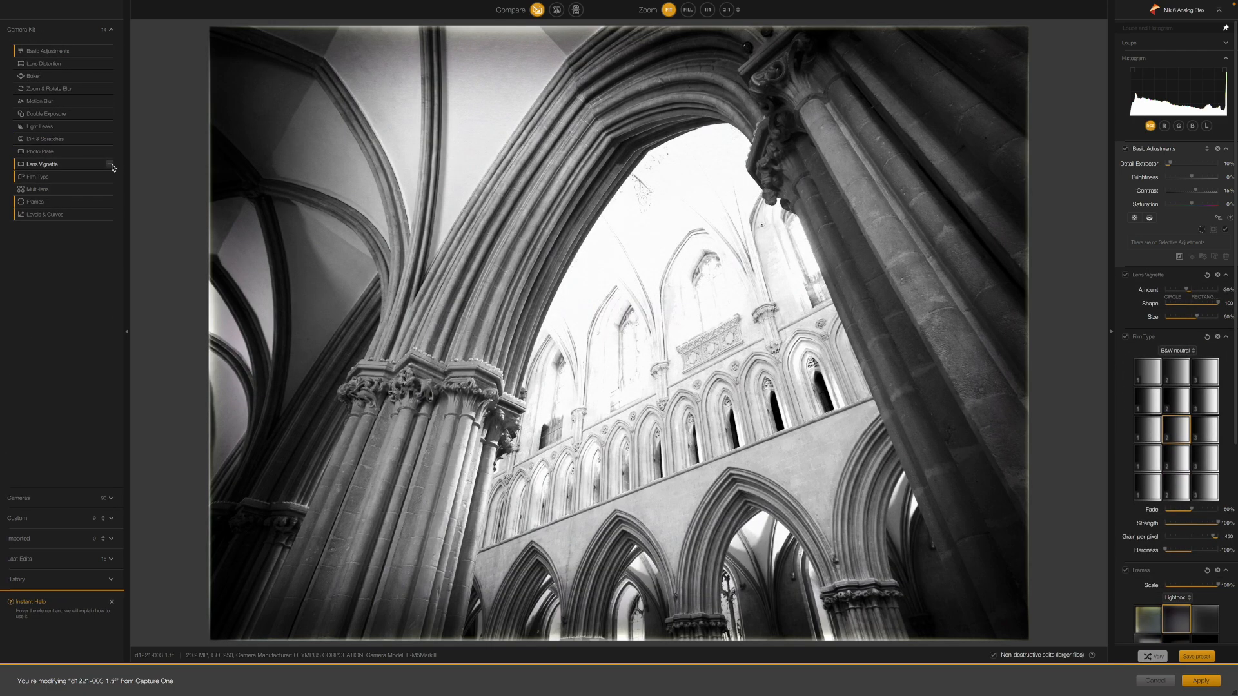
click(111, 177)
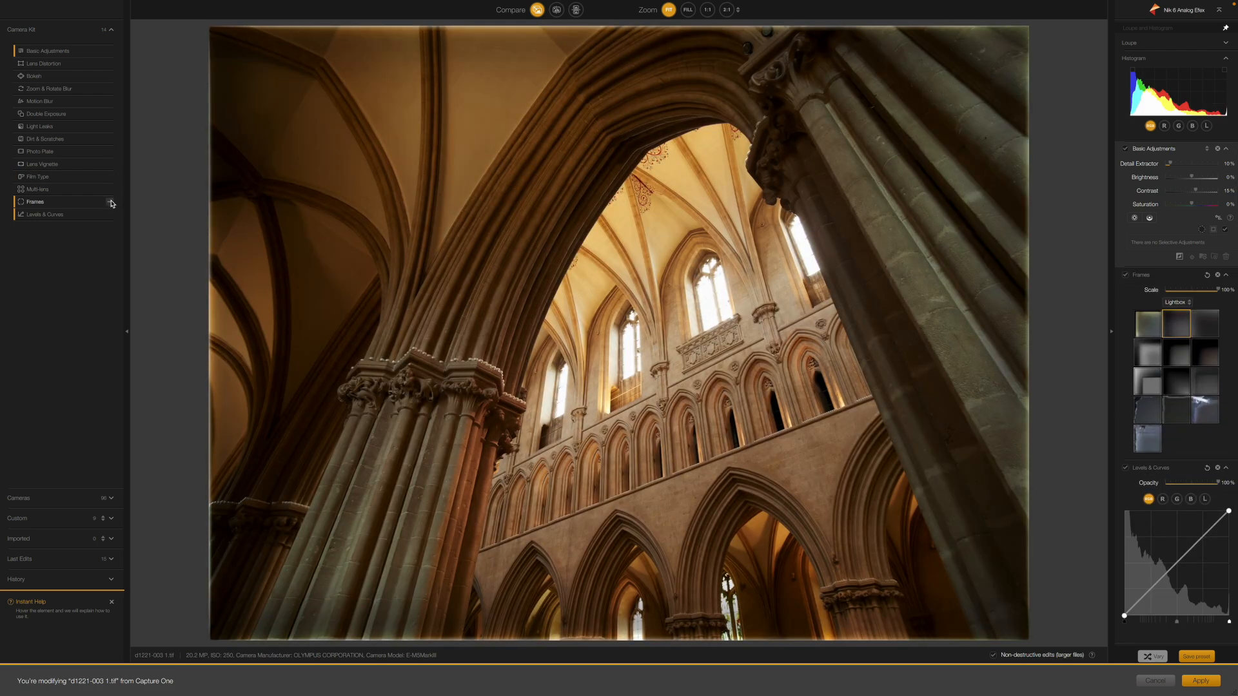
click(110, 202)
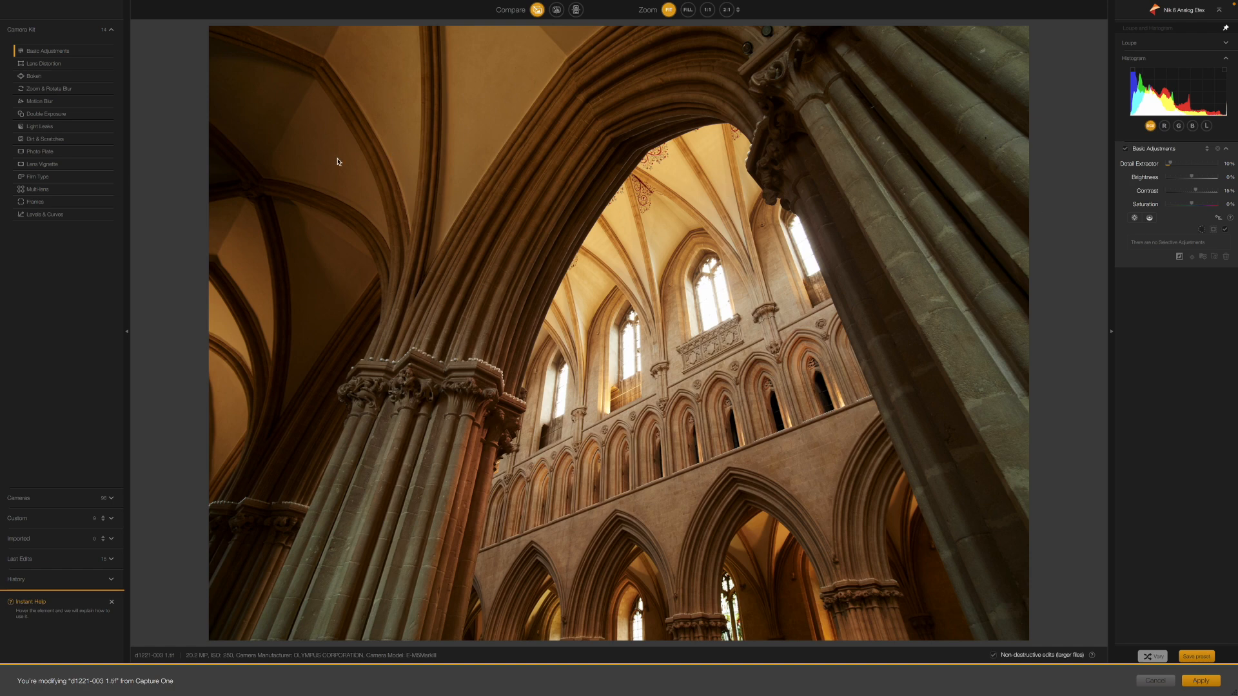
Add the Double Exposure filter and enlarge the second exposure by its corner handles to a scale of about 140%
click(110, 115)
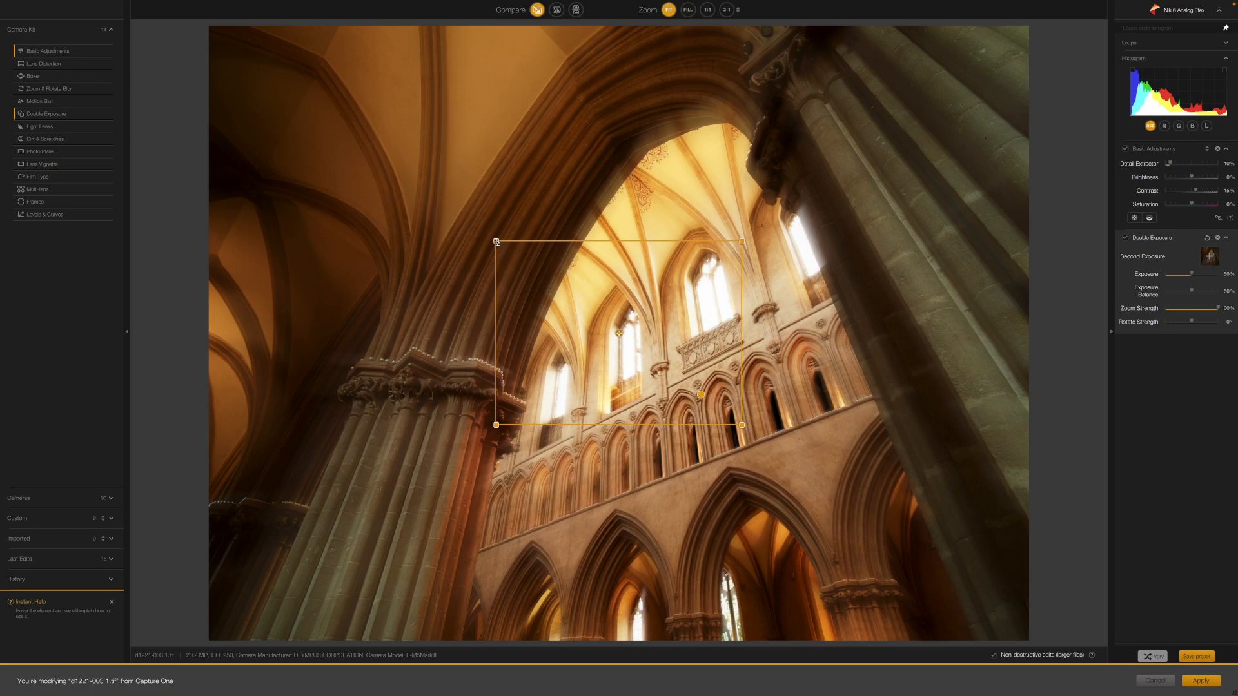
drag(496, 241, 464, 224)
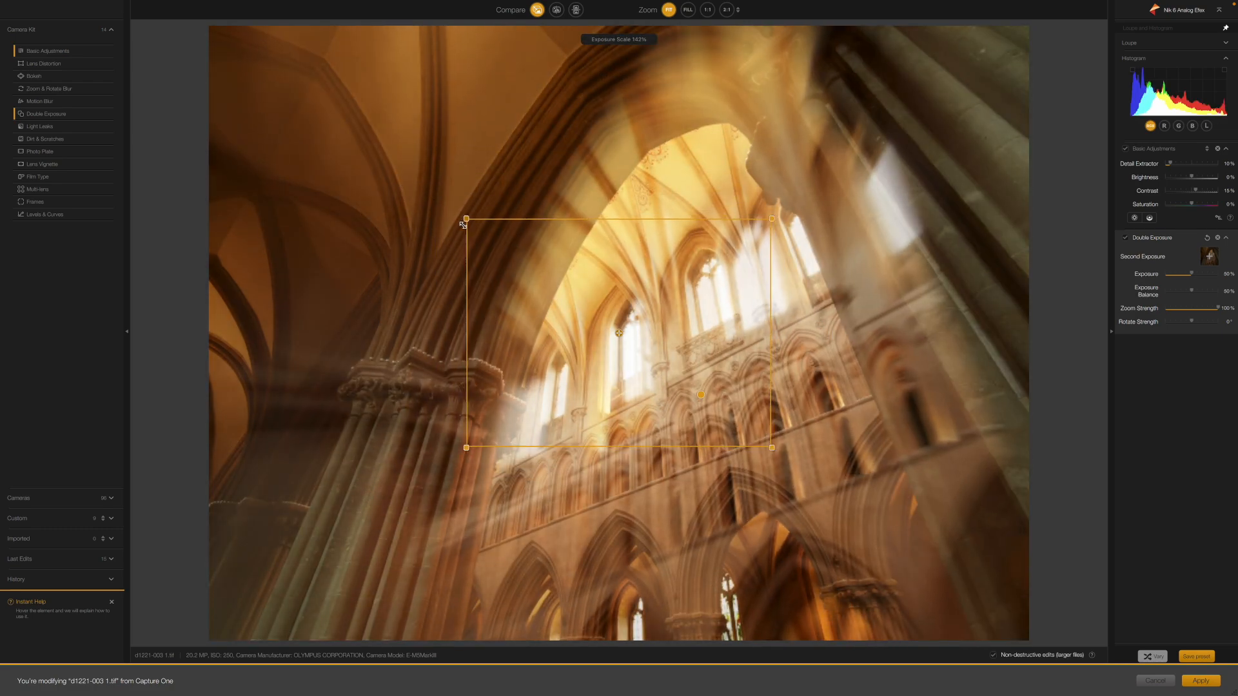
drag(783, 217, 780, 214)
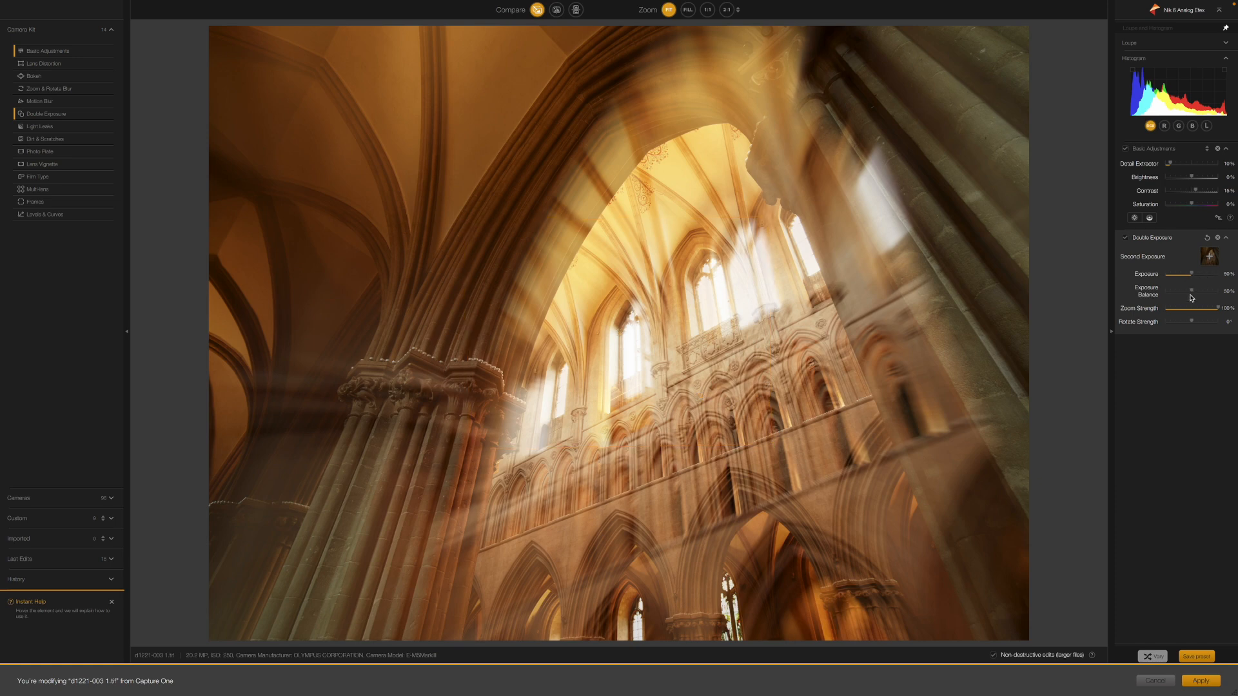
Add the Light Leaks filter and try several Soft leaks, settling on the first one in the set
click(110, 127)
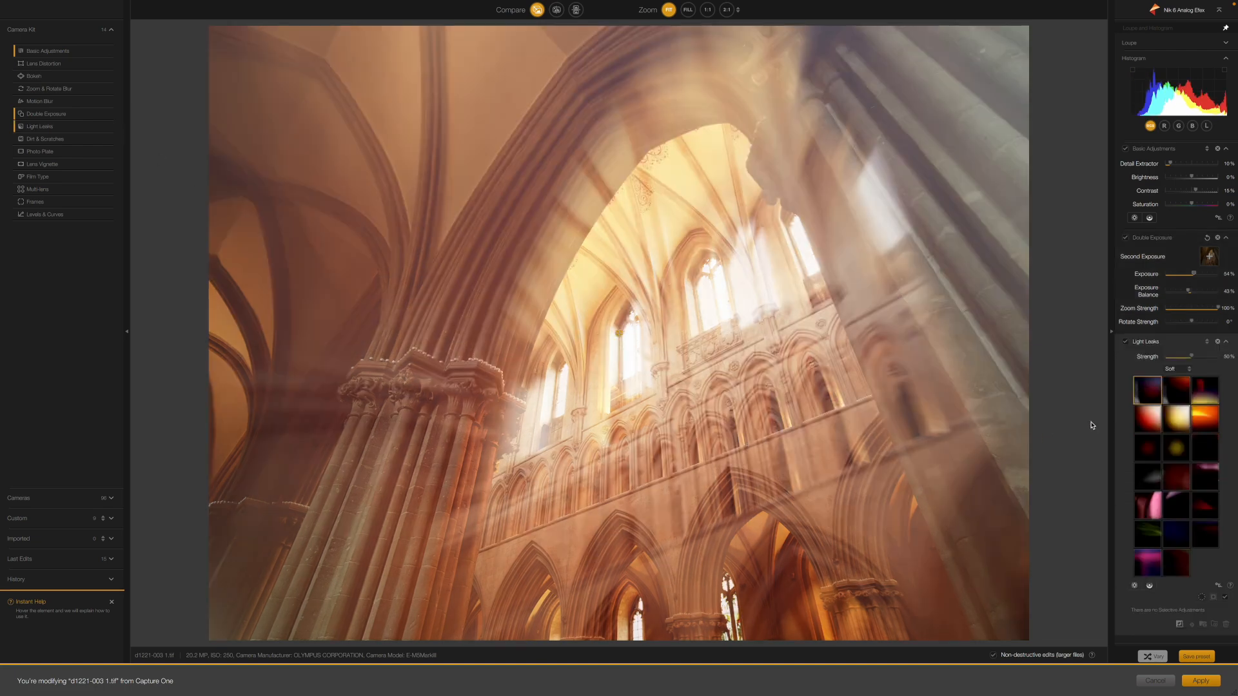
click(1182, 392)
click(1209, 393)
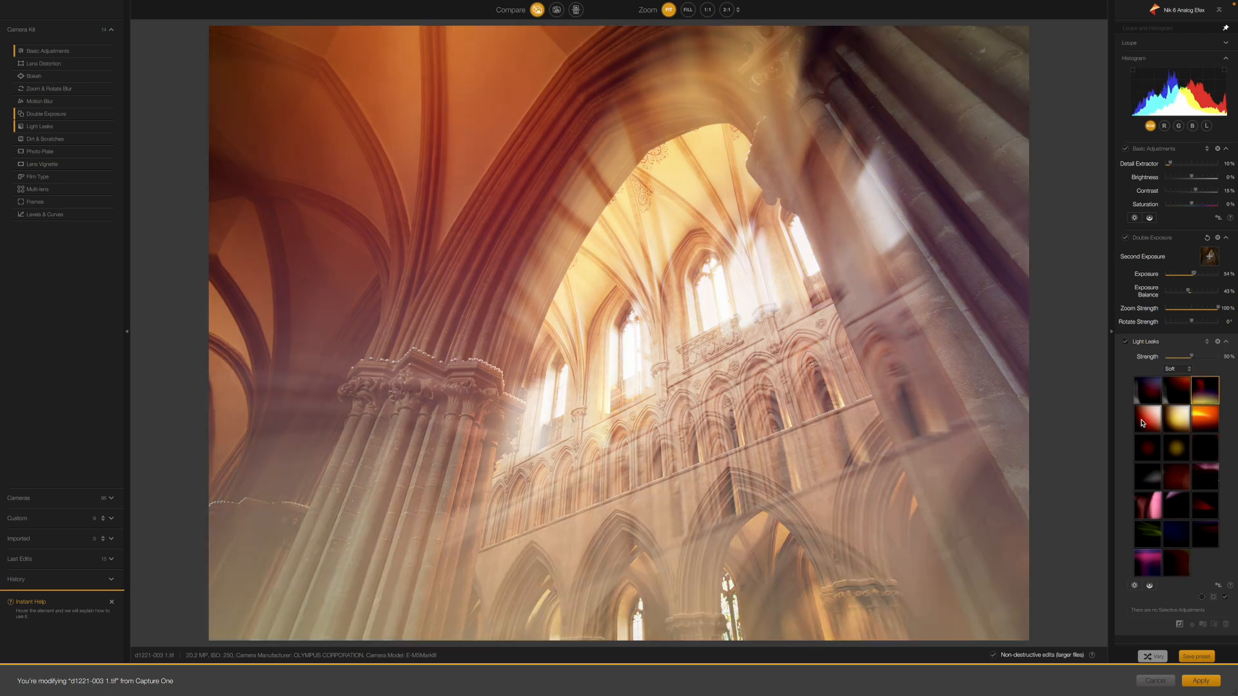
click(1137, 425)
click(1182, 428)
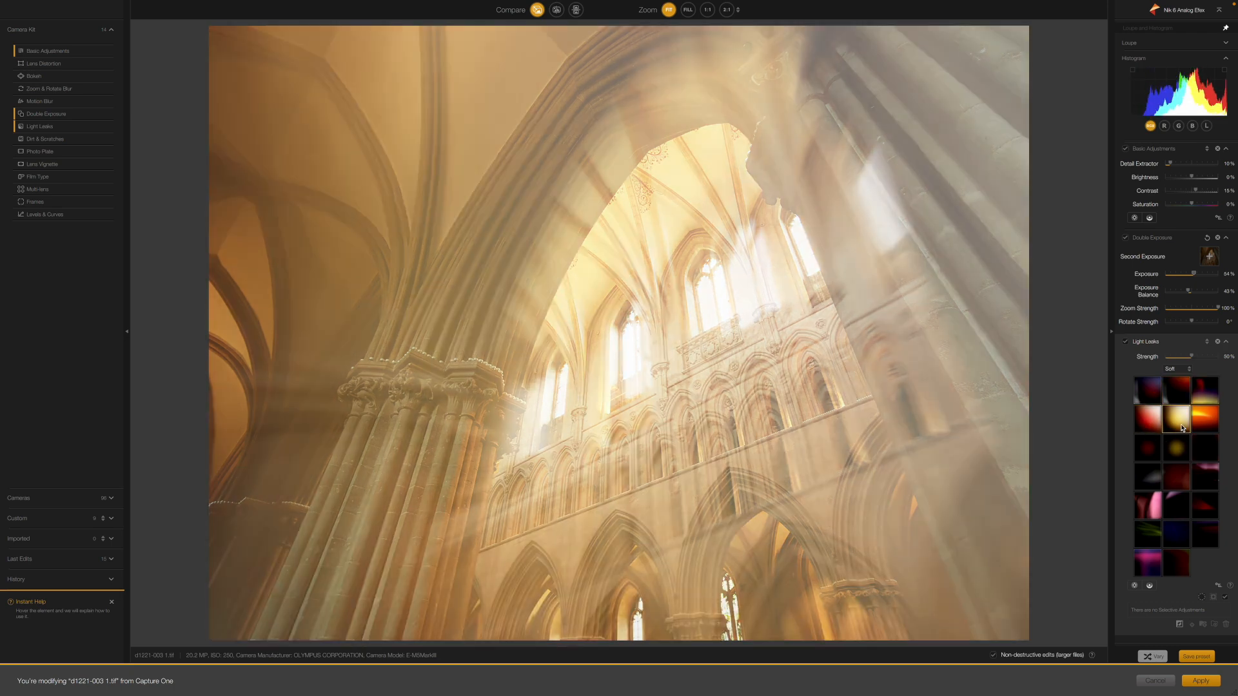
click(1205, 426)
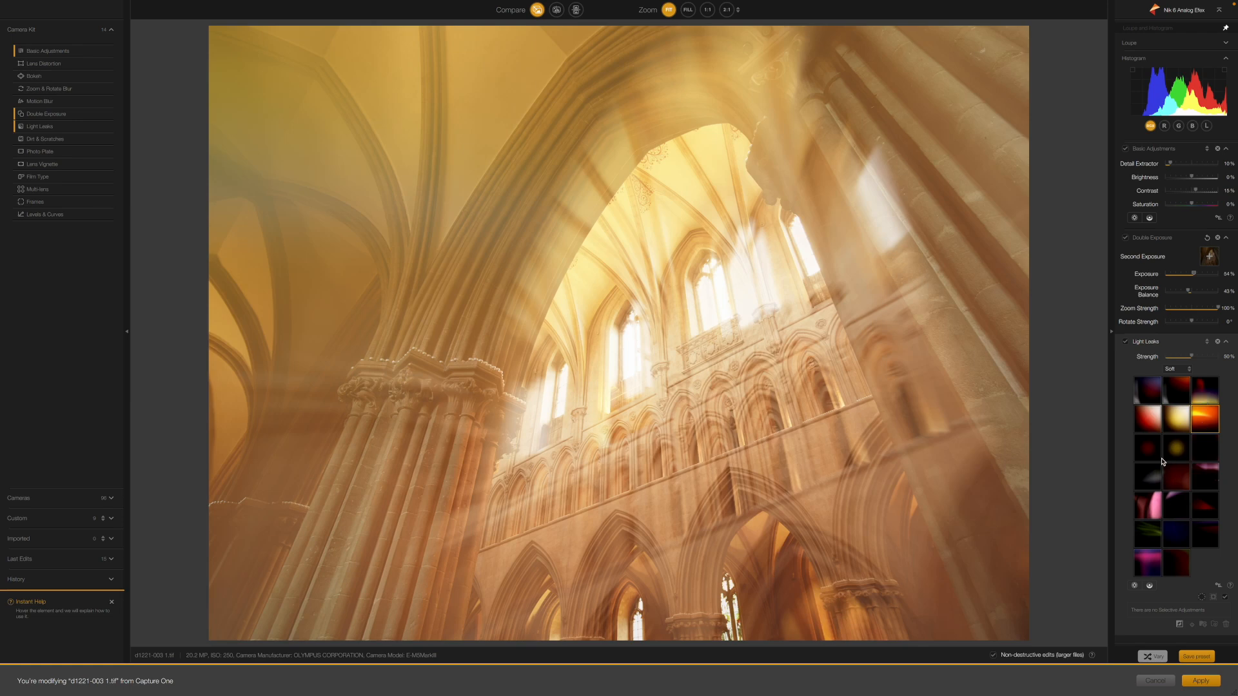
click(1174, 504)
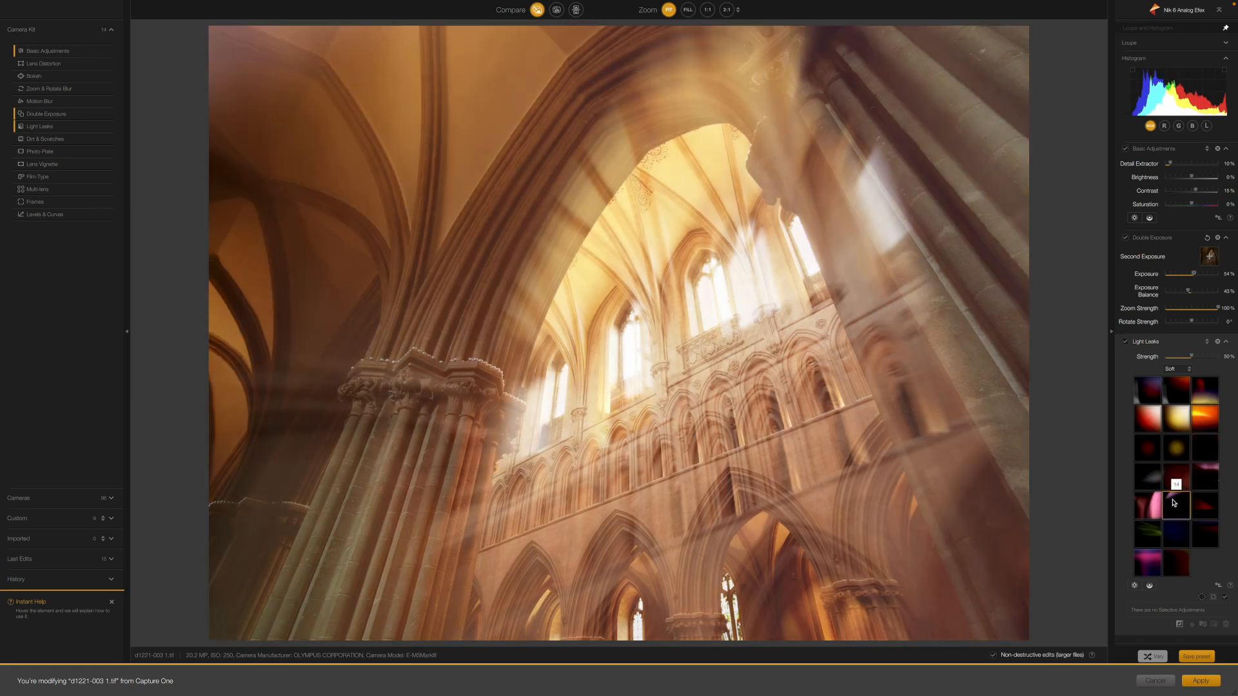
click(1208, 511)
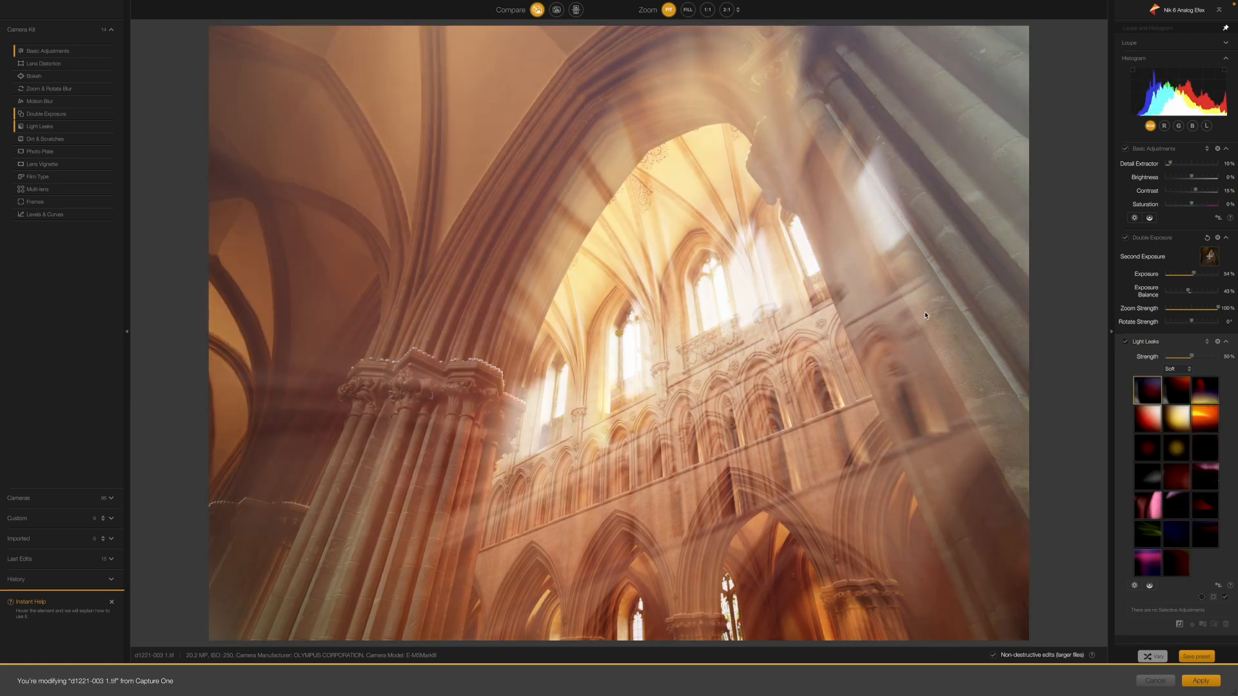
Add a Lens Vignette with its size at about 85% and its amount at about -27%
mouse_move(110, 166)
click(110, 166)
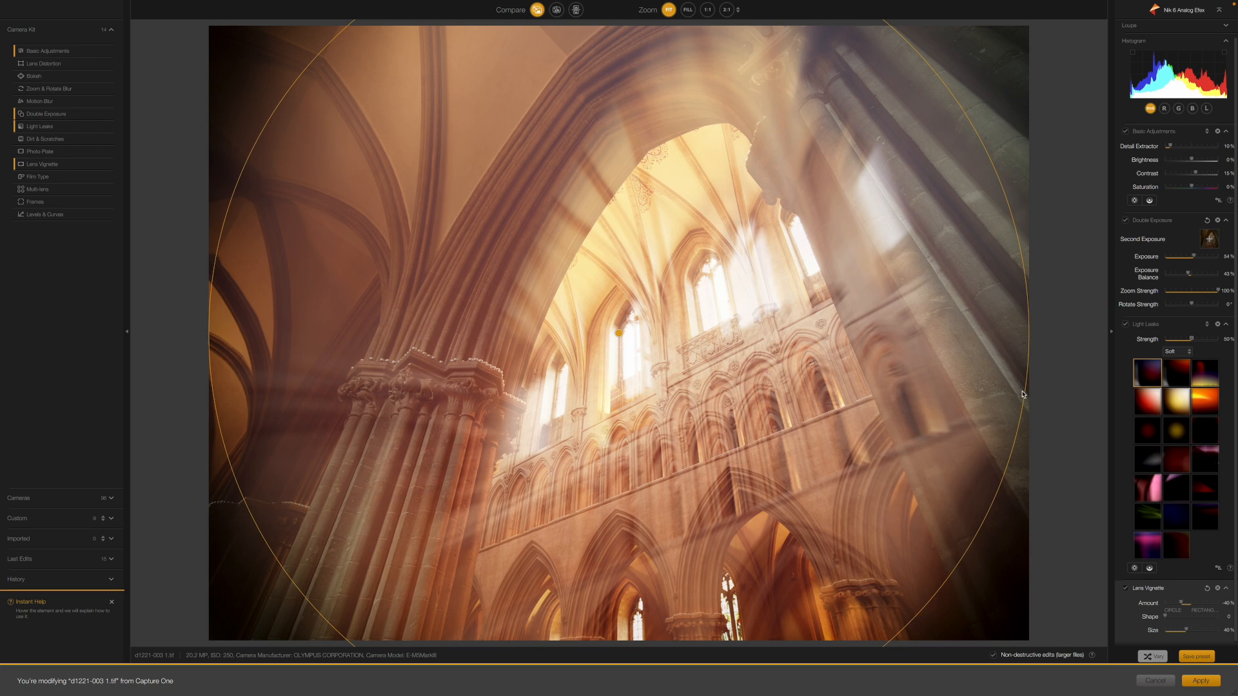
drag(1023, 394, 908, 388)
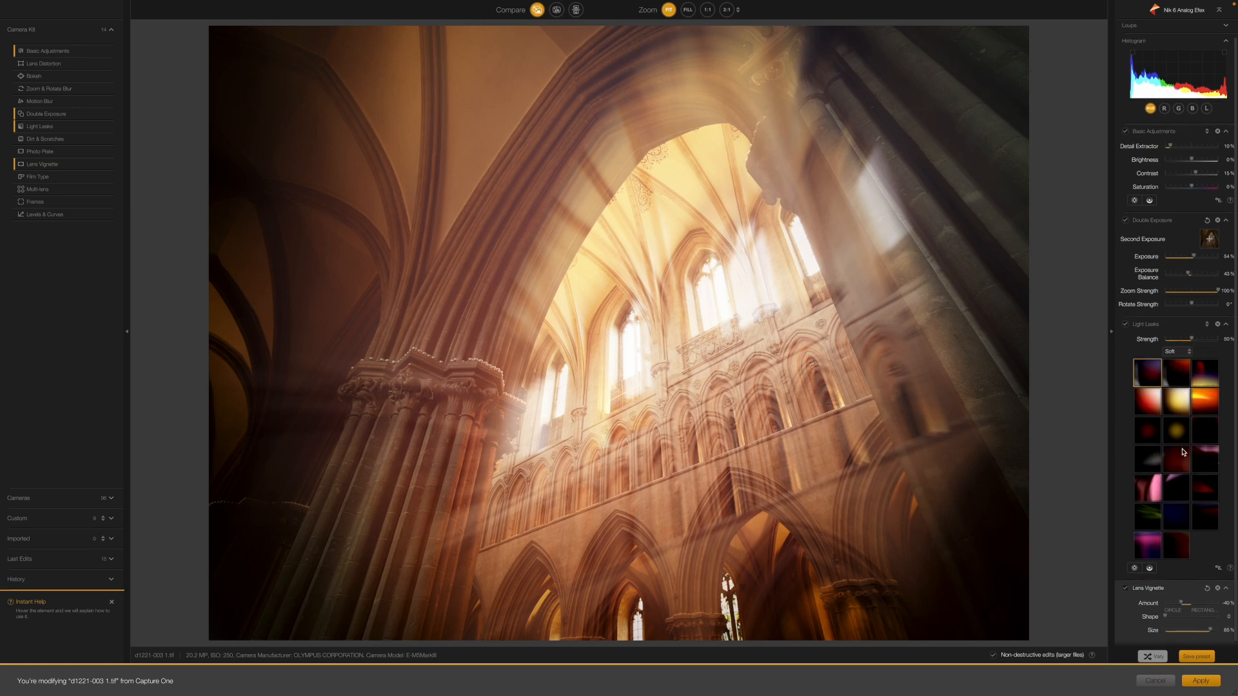
drag(1183, 605, 1186, 605)
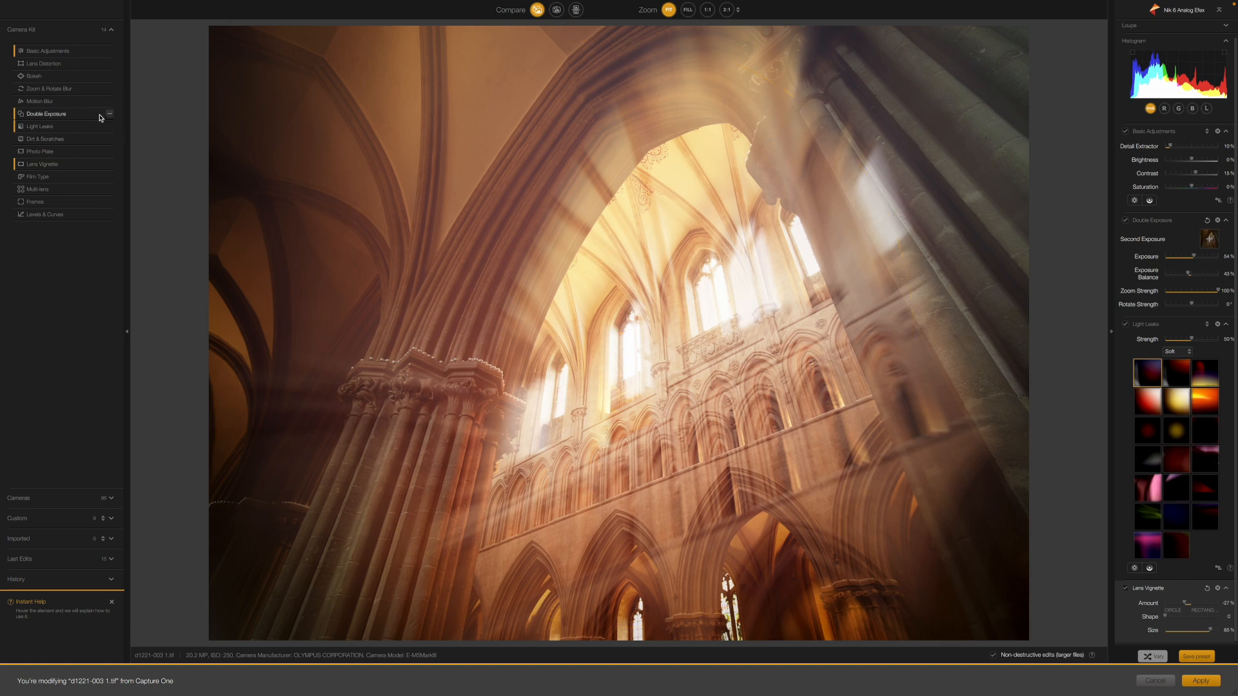
Add the Film Type filter and preview several films of the Warm set on the photo
click(110, 176)
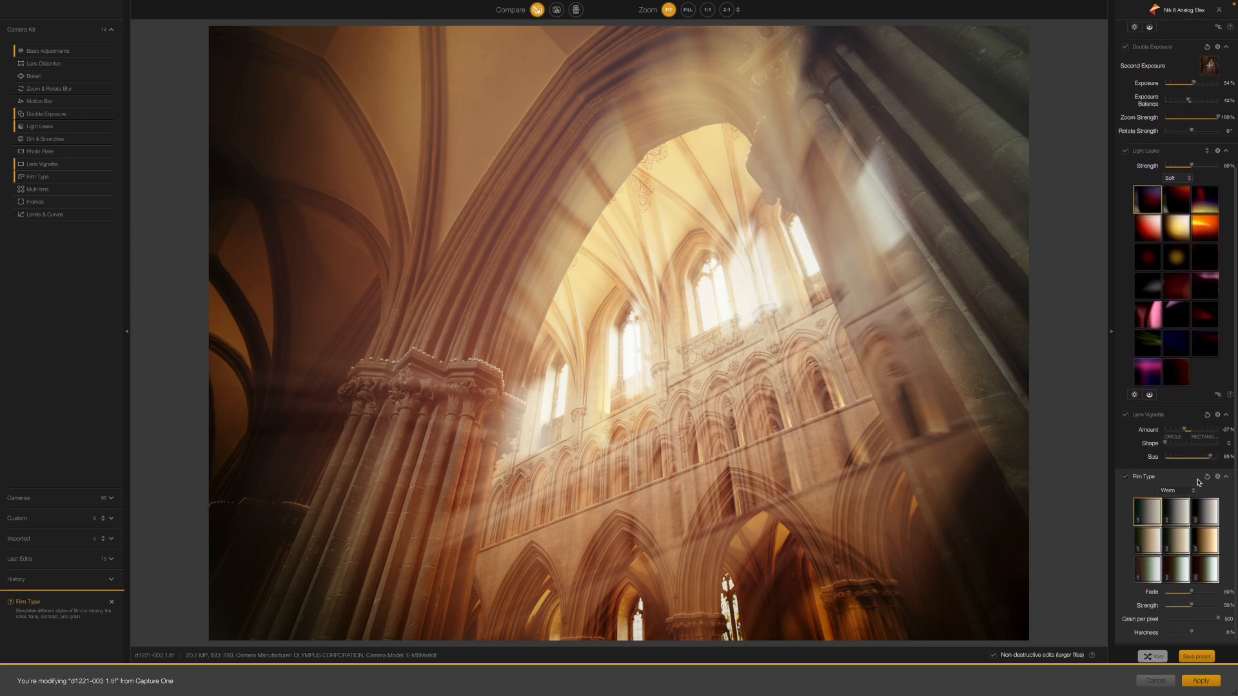
click(1181, 520)
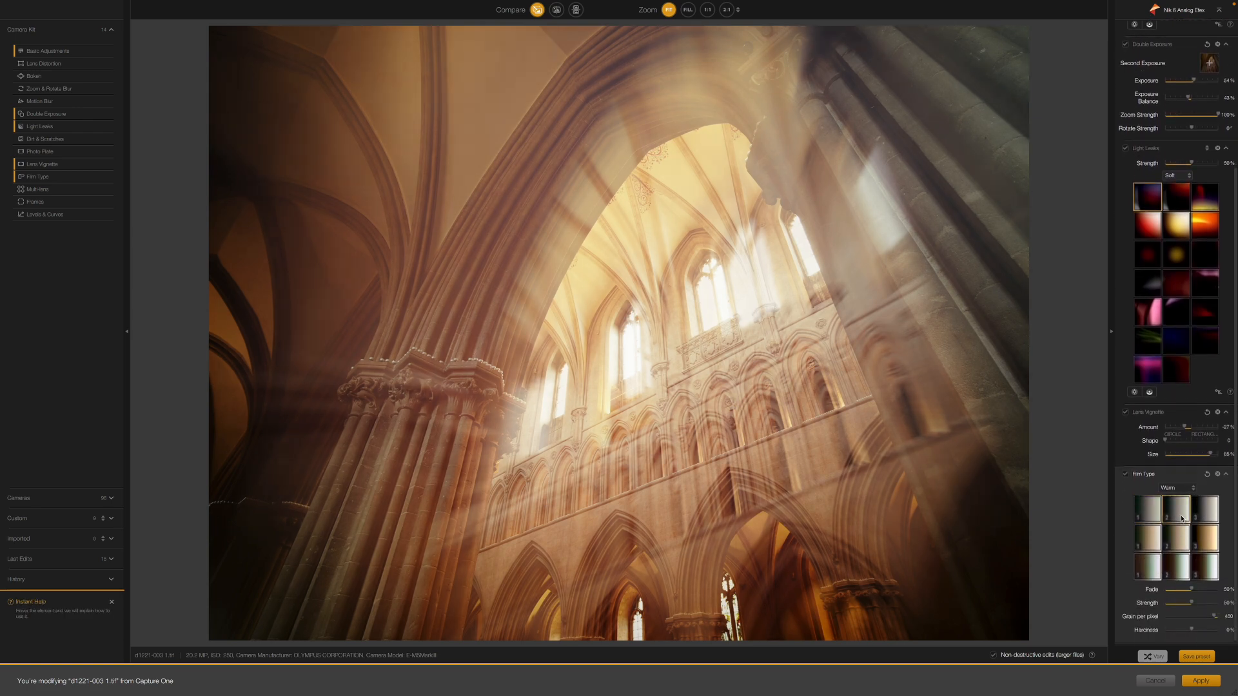
click(1209, 516)
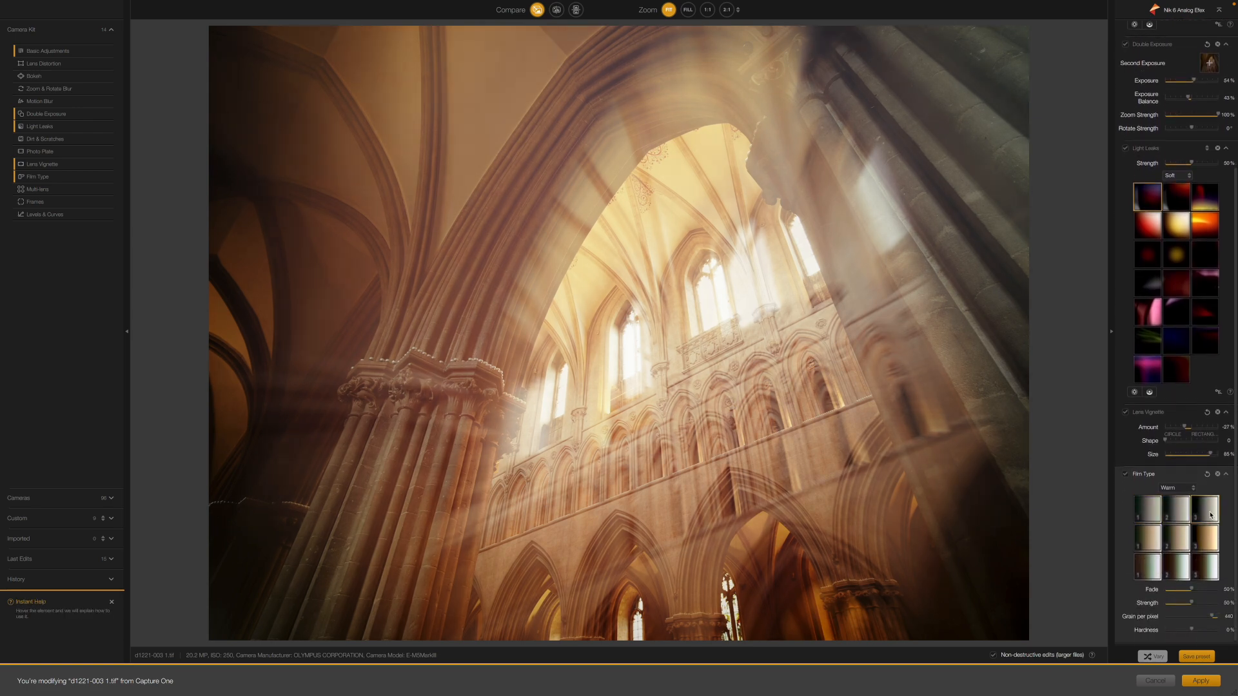
click(1209, 544)
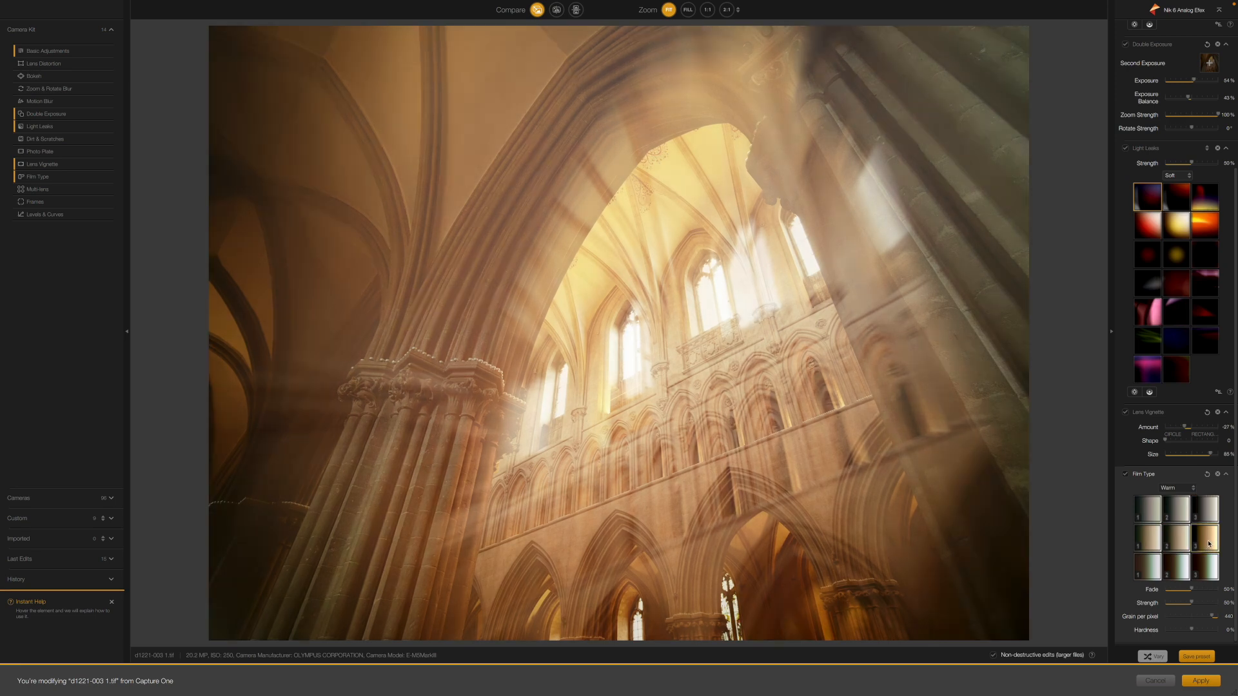
click(1209, 576)
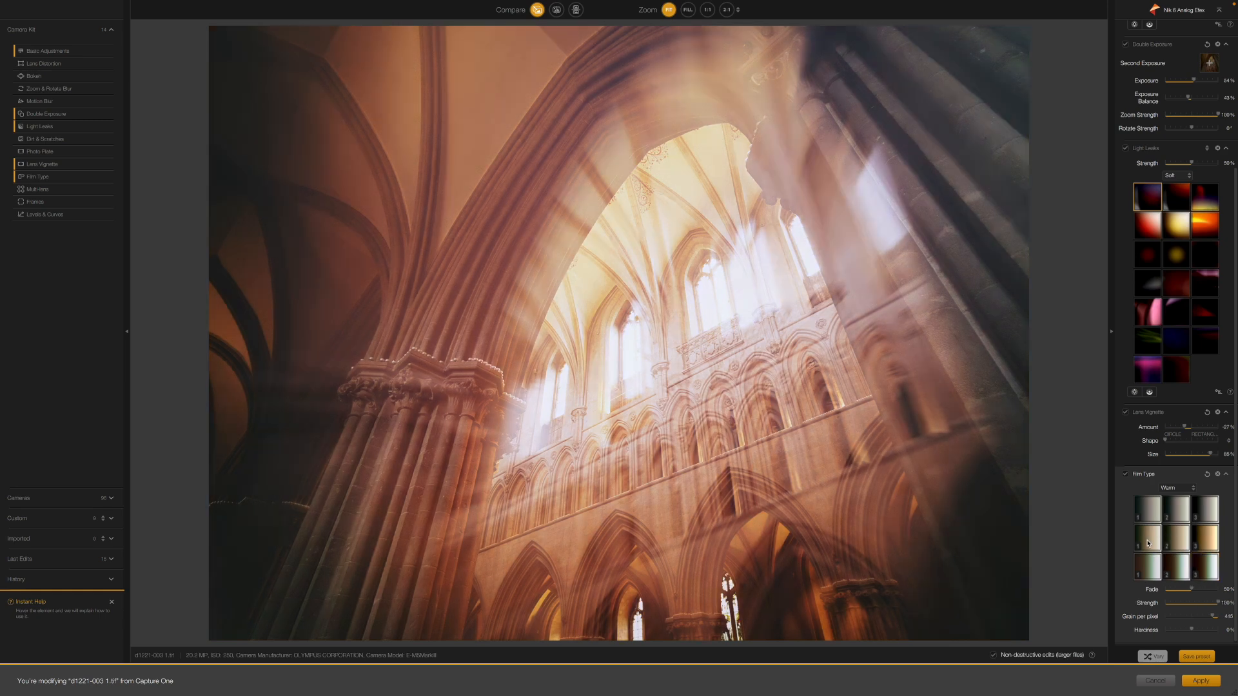
Compare three Warm films at 100% strength: the third and second of the middle row and the third of the first row
click(1206, 546)
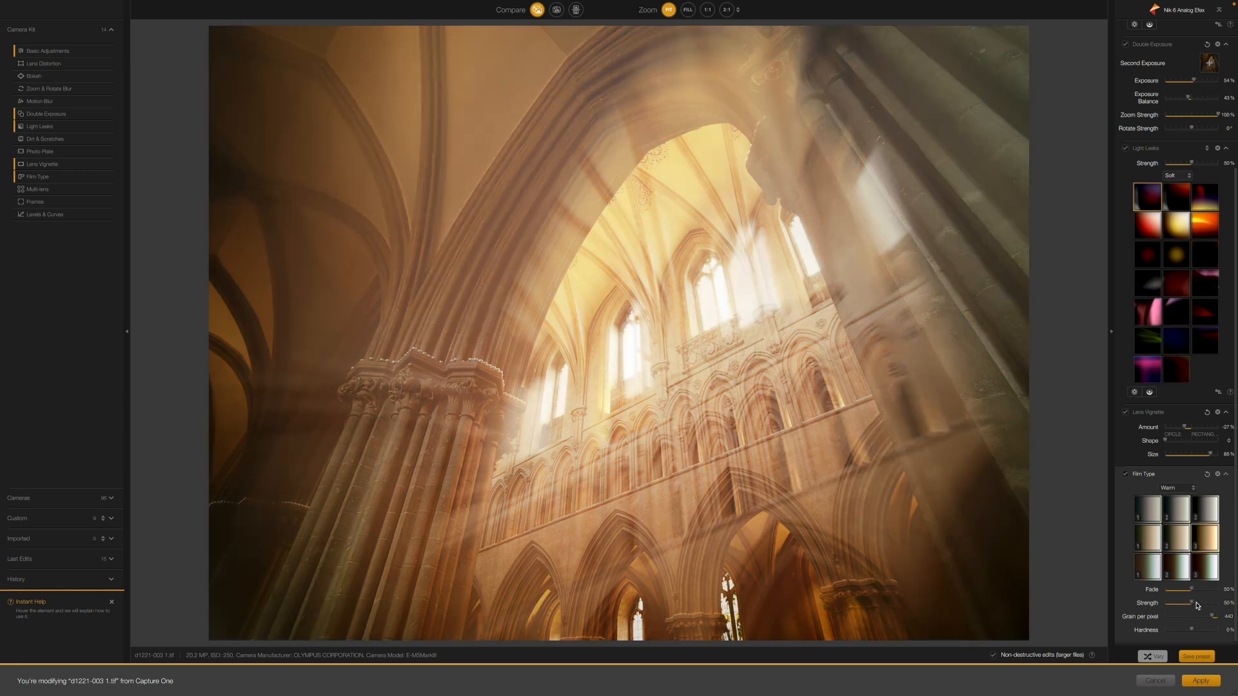
drag(1193, 605, 1236, 605)
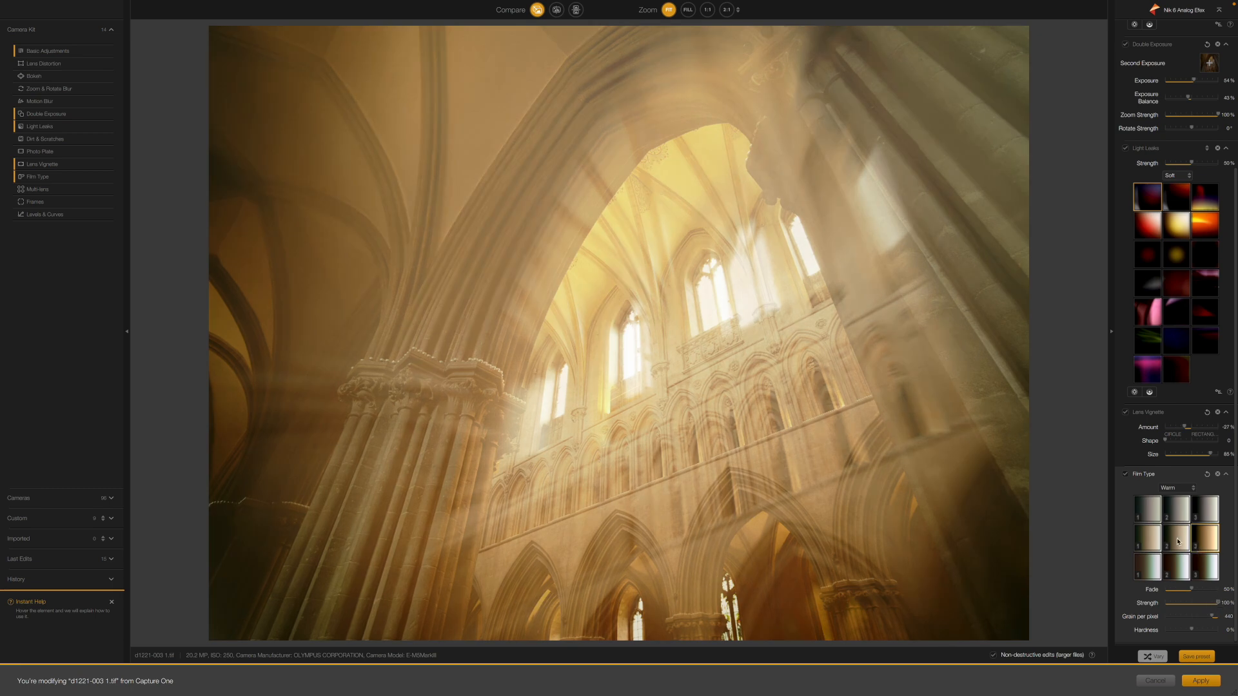
click(1201, 516)
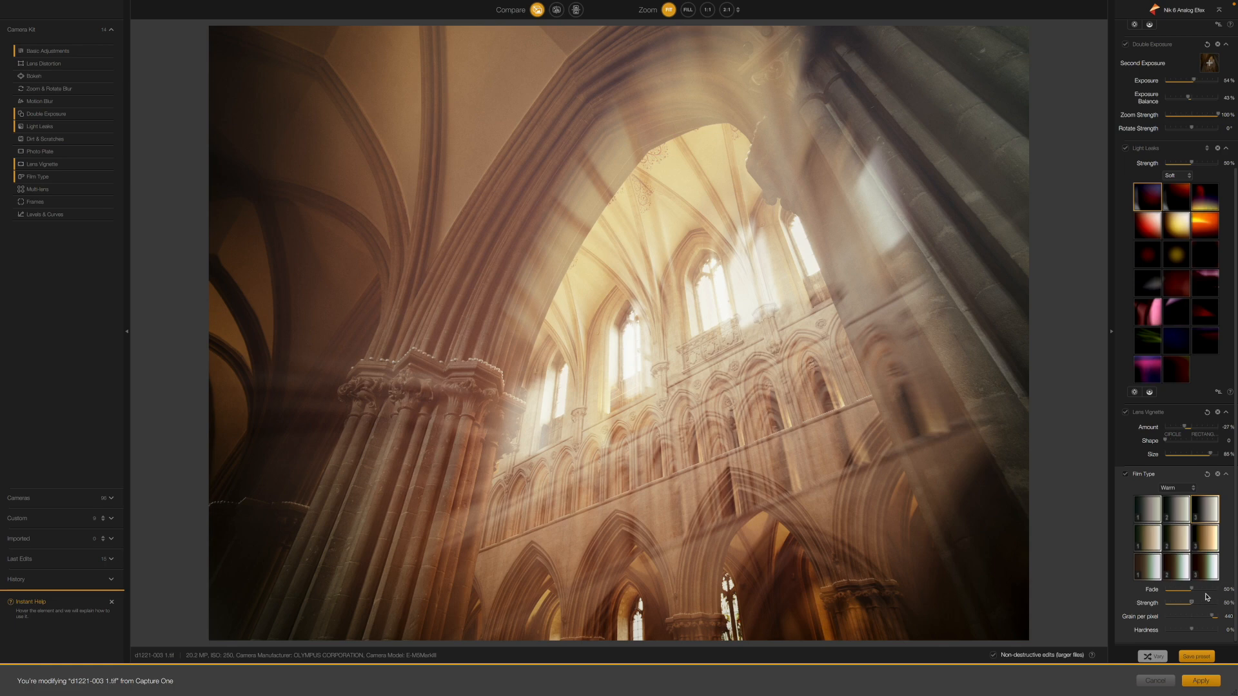
drag(1190, 603, 1237, 606)
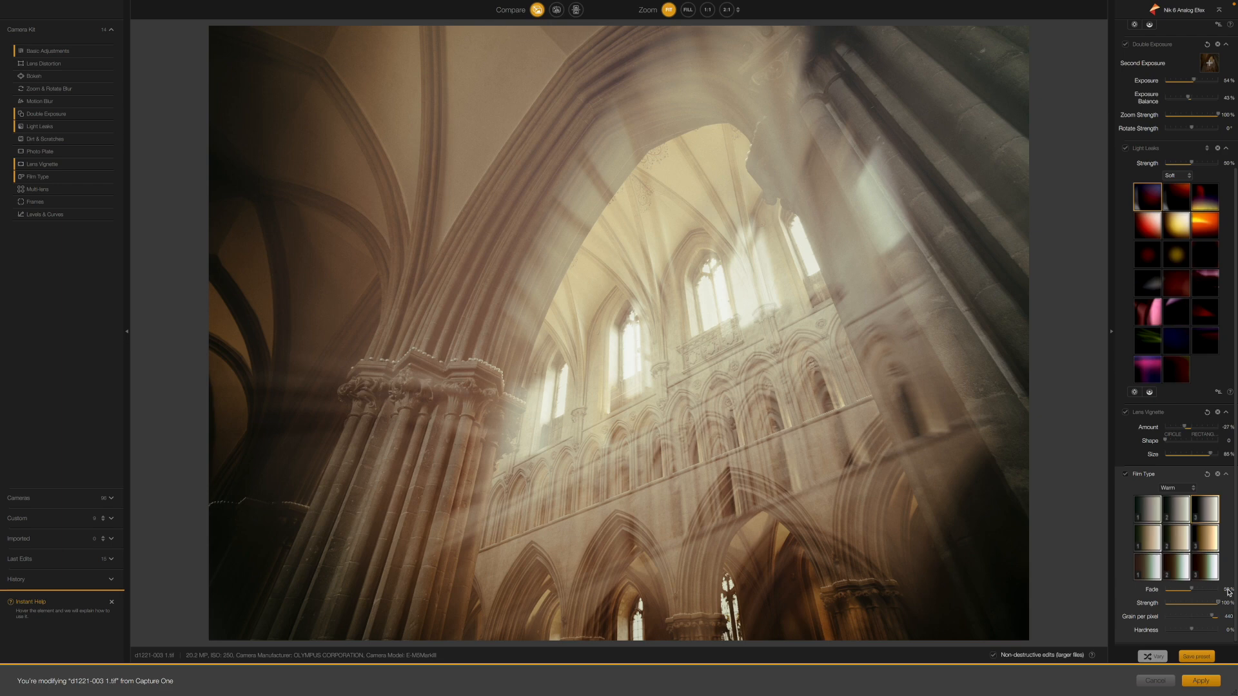
click(1177, 540)
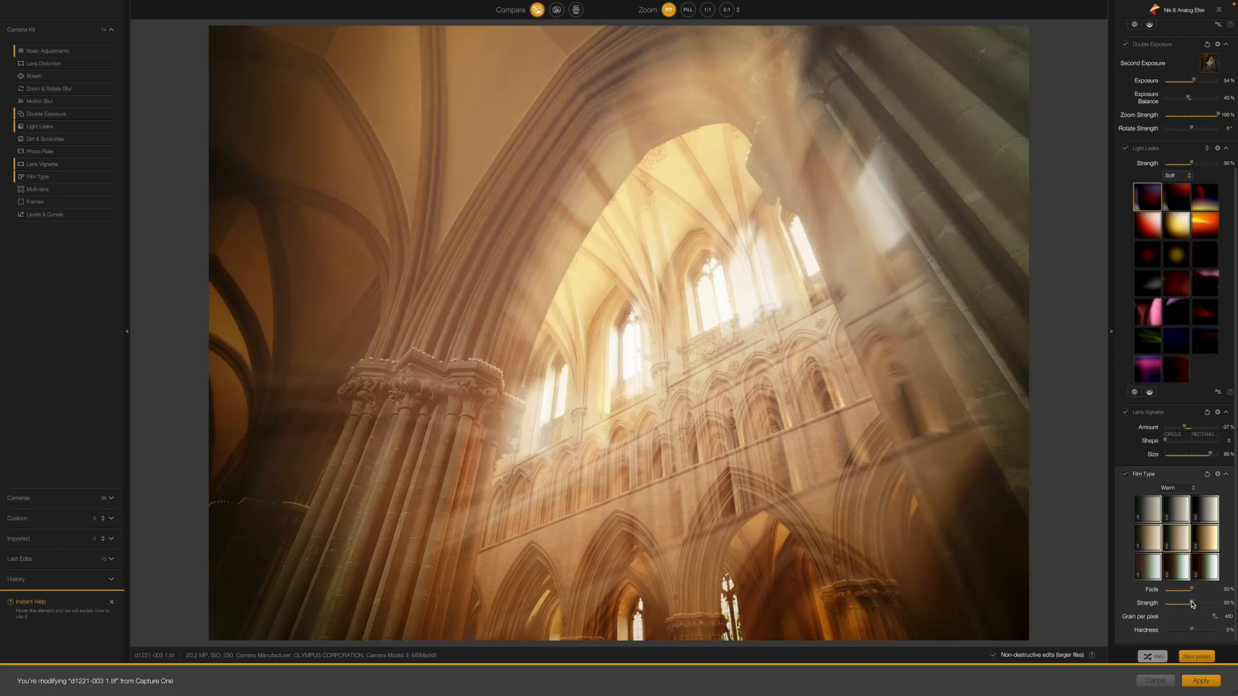
drag(1191, 603, 1237, 606)
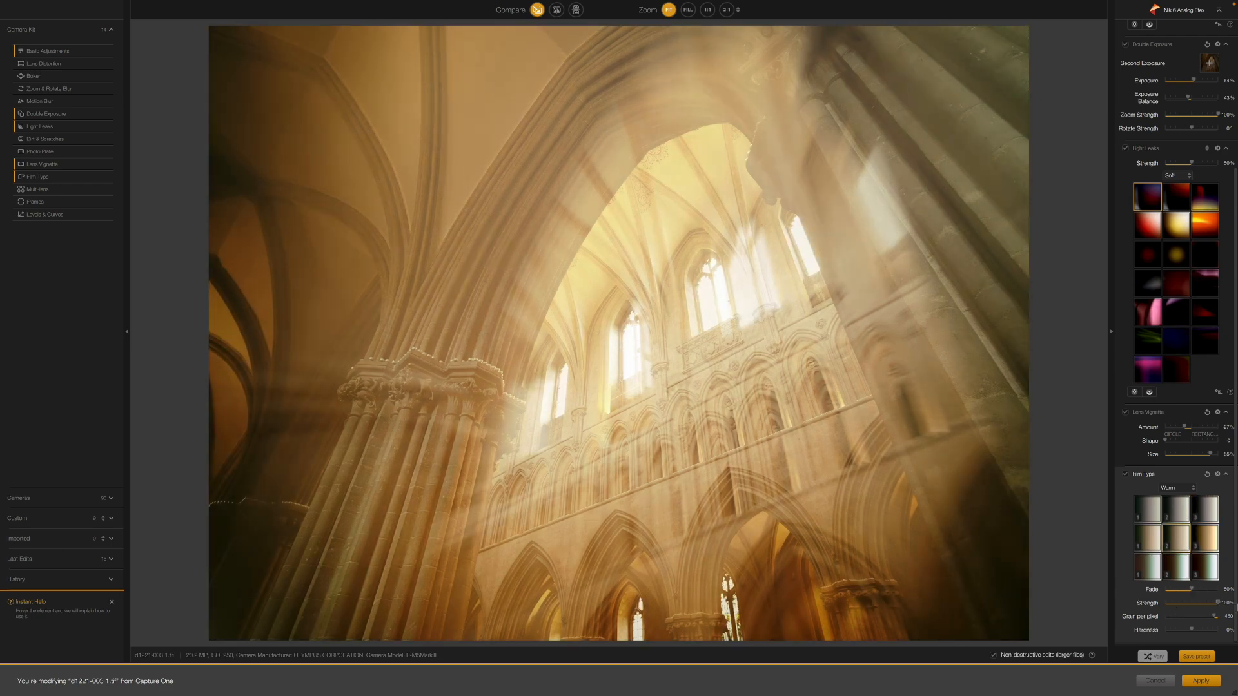
Use the first Warm film of the middle row with fade 100%, strength 81% and grain per pixel about 300
click(1154, 541)
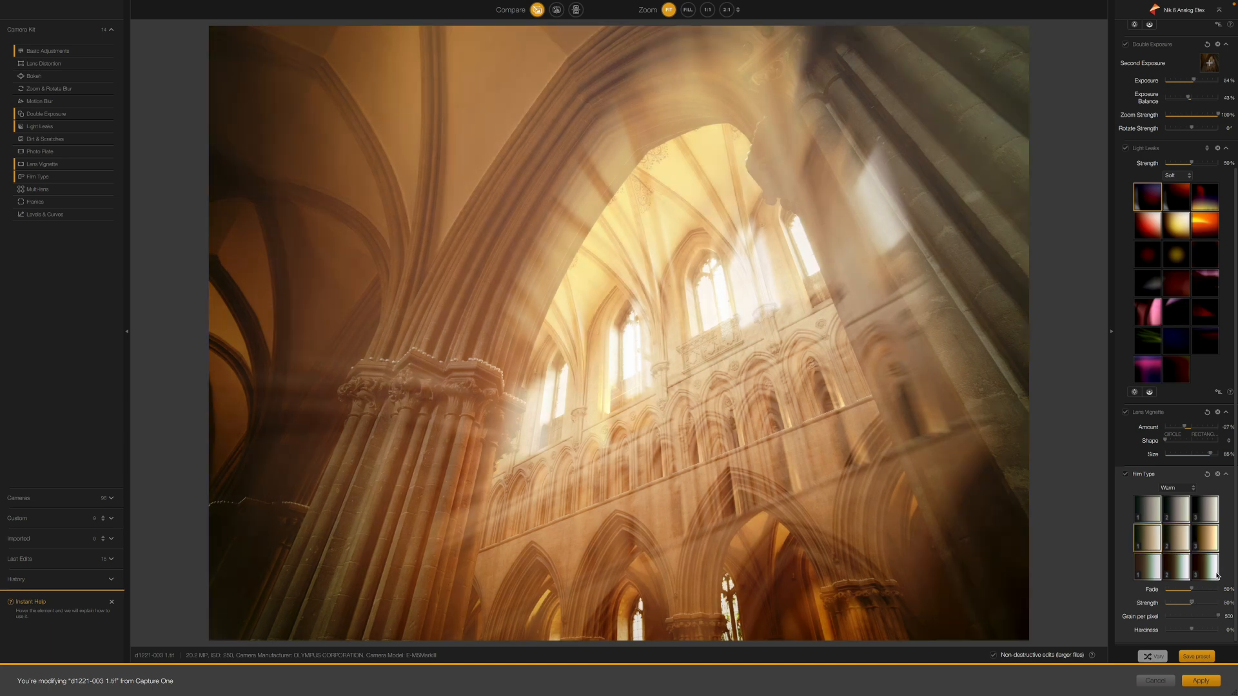
drag(1192, 606, 1233, 594)
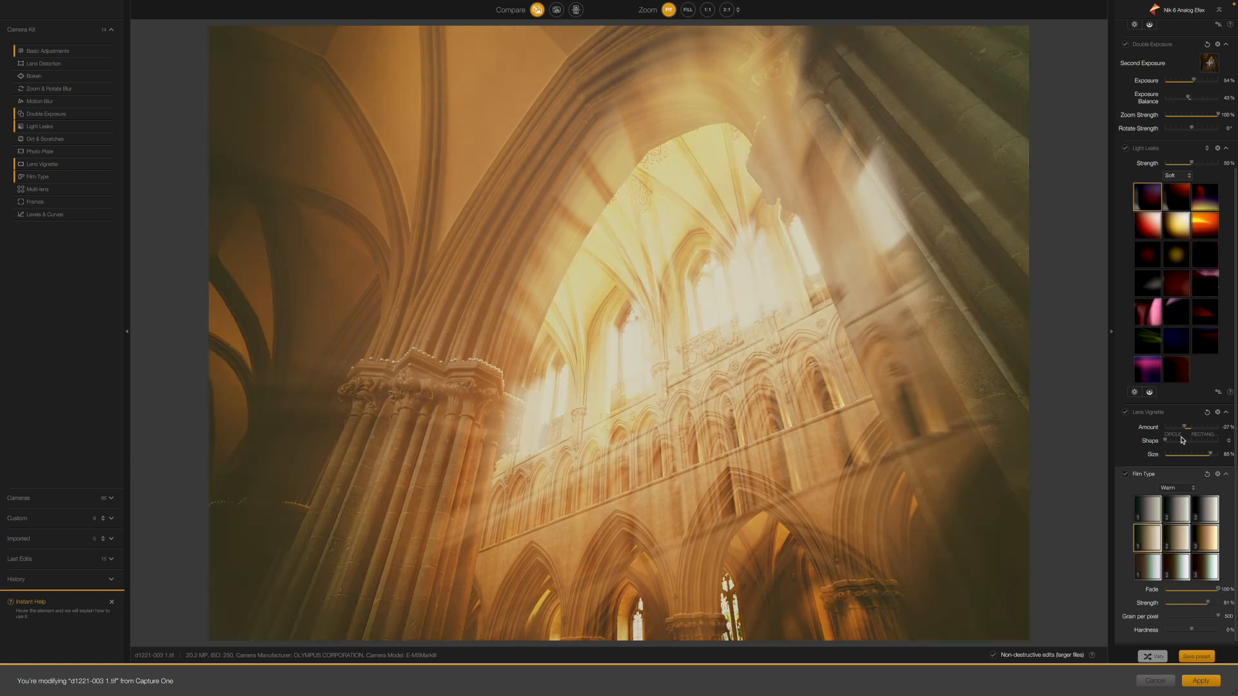
scroll(1192, 142, up, 3)
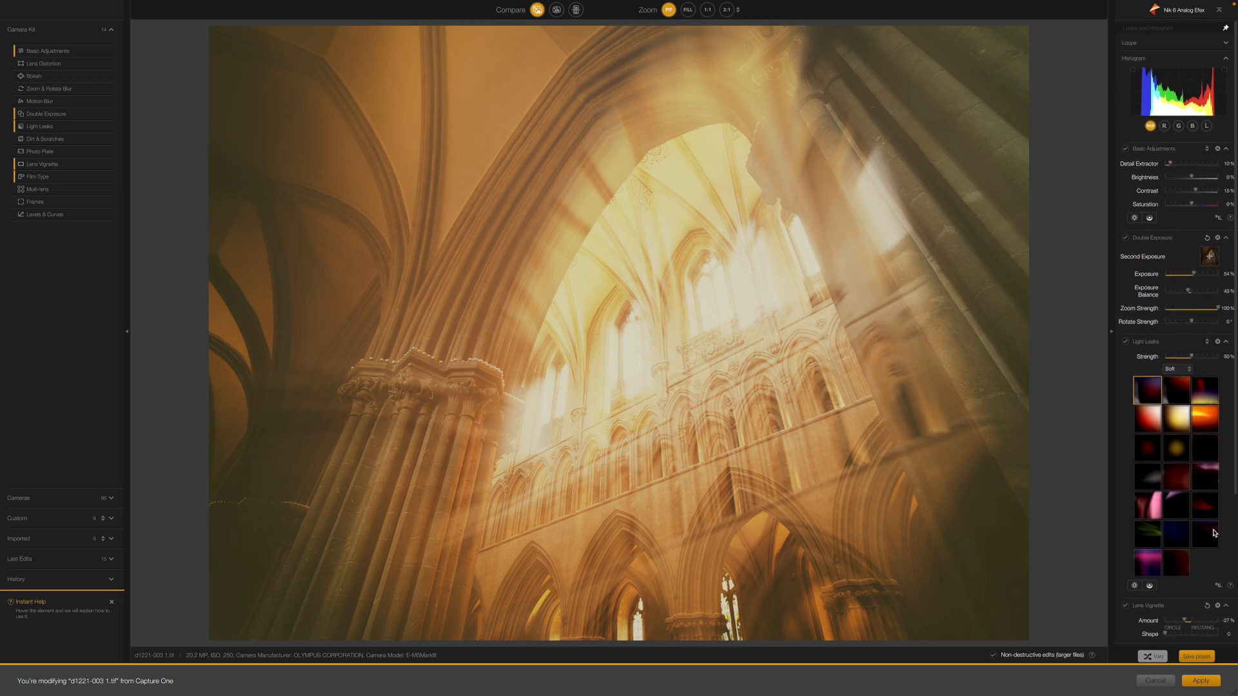
click(1225, 341)
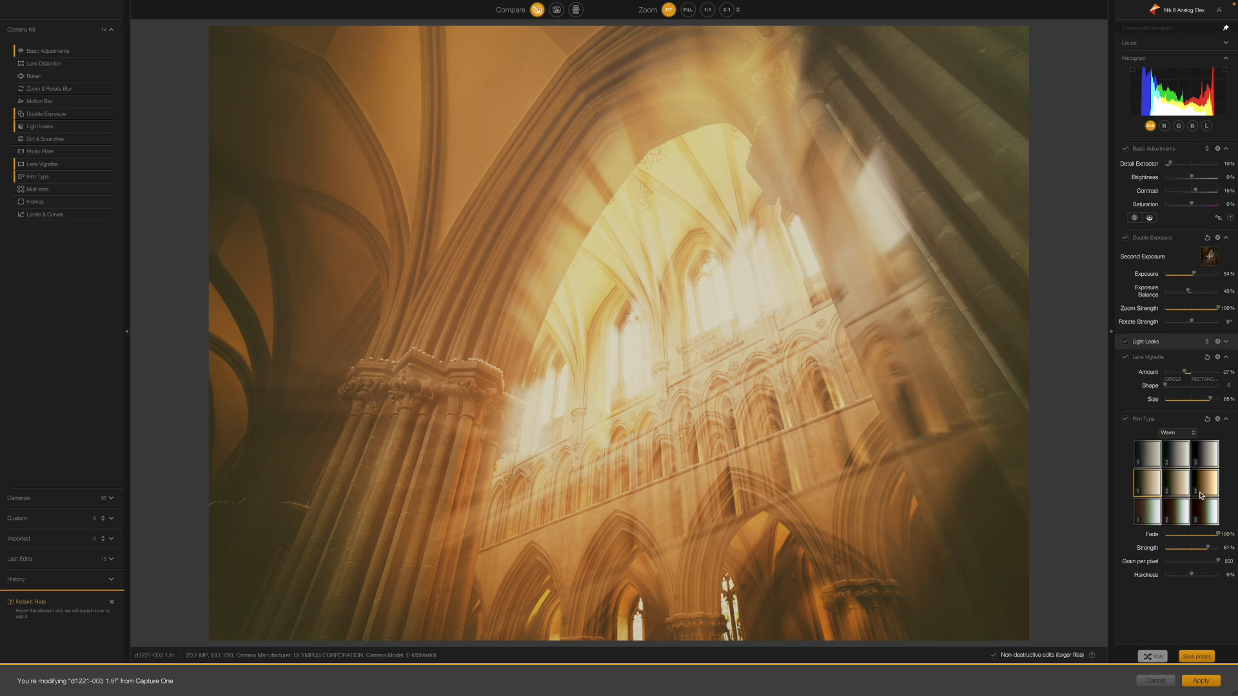
mouse_move(1219, 535)
mouse_down()
mouse_move(1208, 536)
mouse_move(1233, 540)
mouse_up()
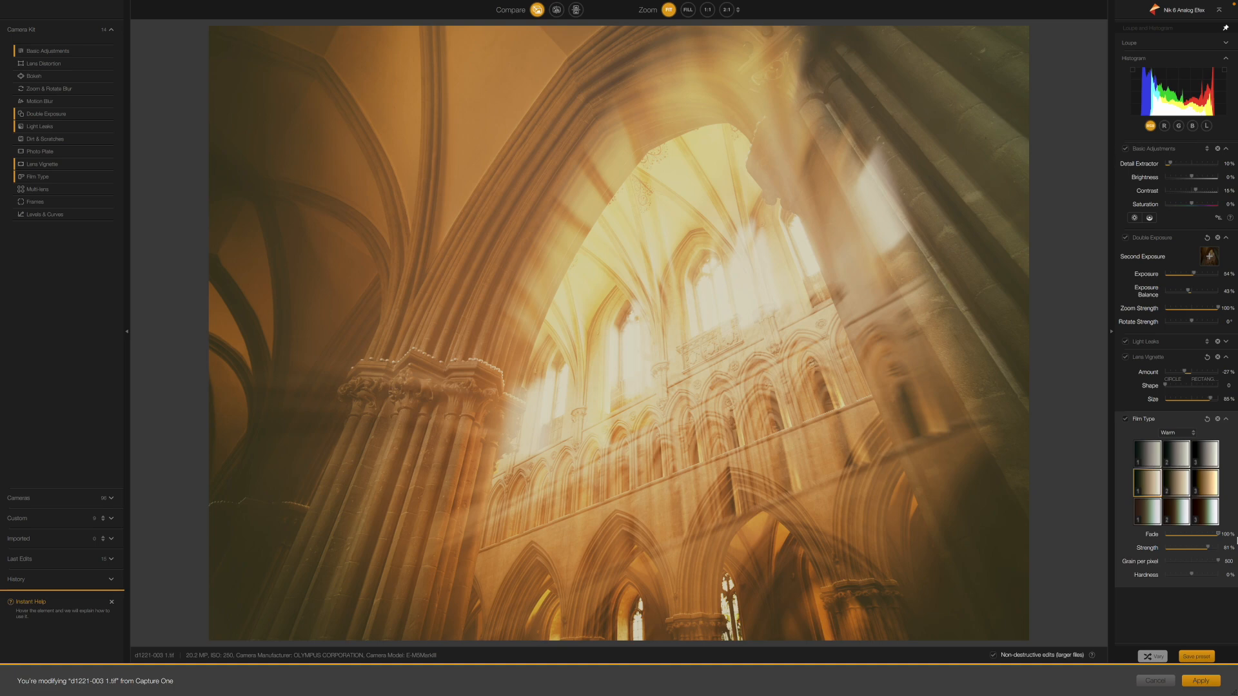
mouse_move(1218, 561)
mouse_down()
mouse_move(1155, 565)
mouse_move(1199, 570)
mouse_up()
Set the Detail Extractor to 60% and the brightness to -24% in Basic Adjustments
drag(1172, 165, 1197, 167)
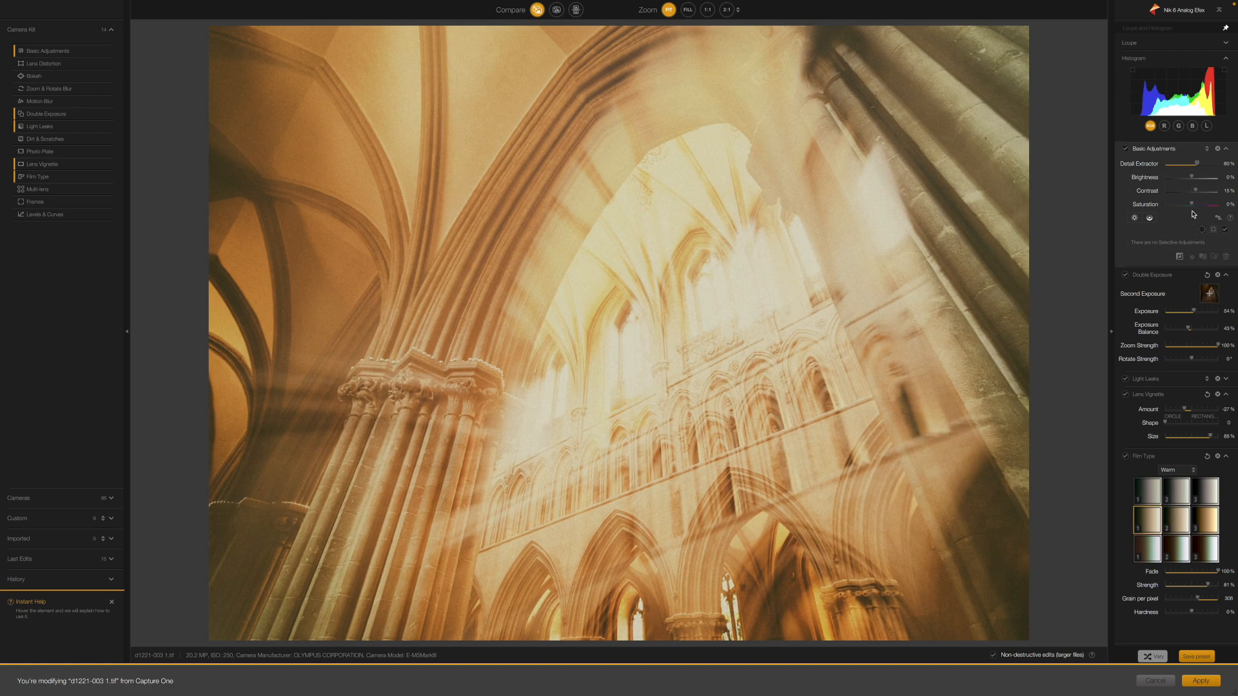
drag(1191, 180, 1186, 180)
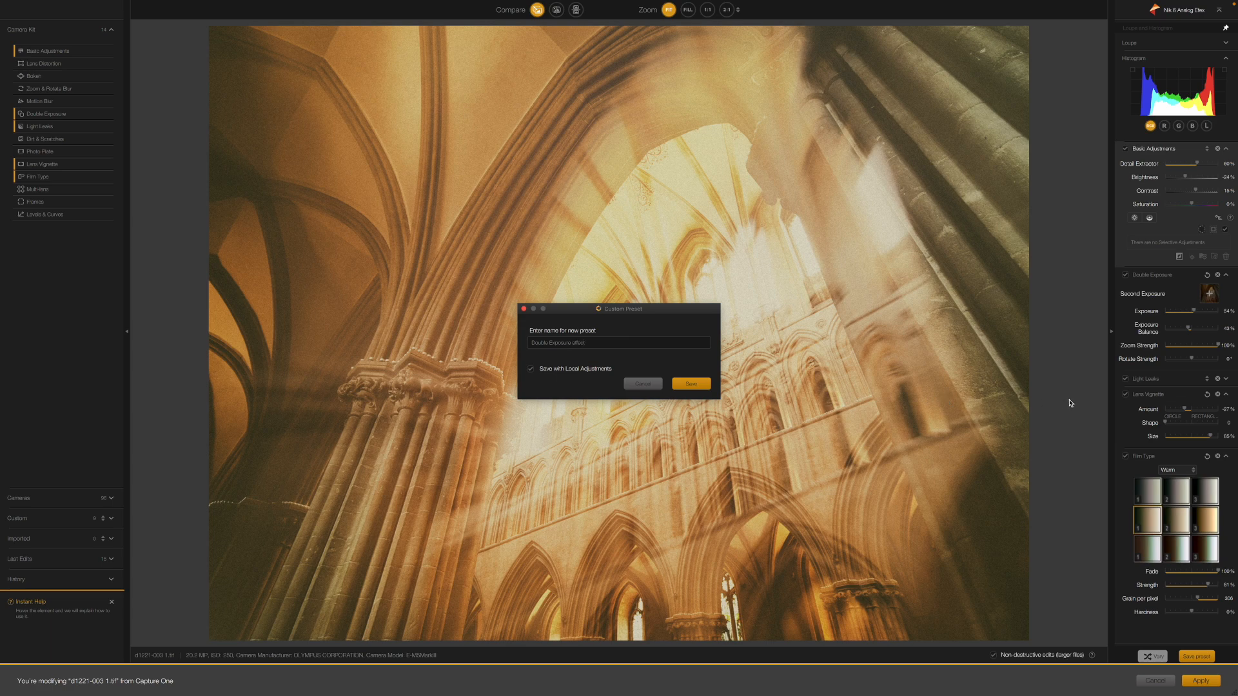
Save the look as a custom preset named Double Exposure effect and locate it in the custom presets
click(702, 391)
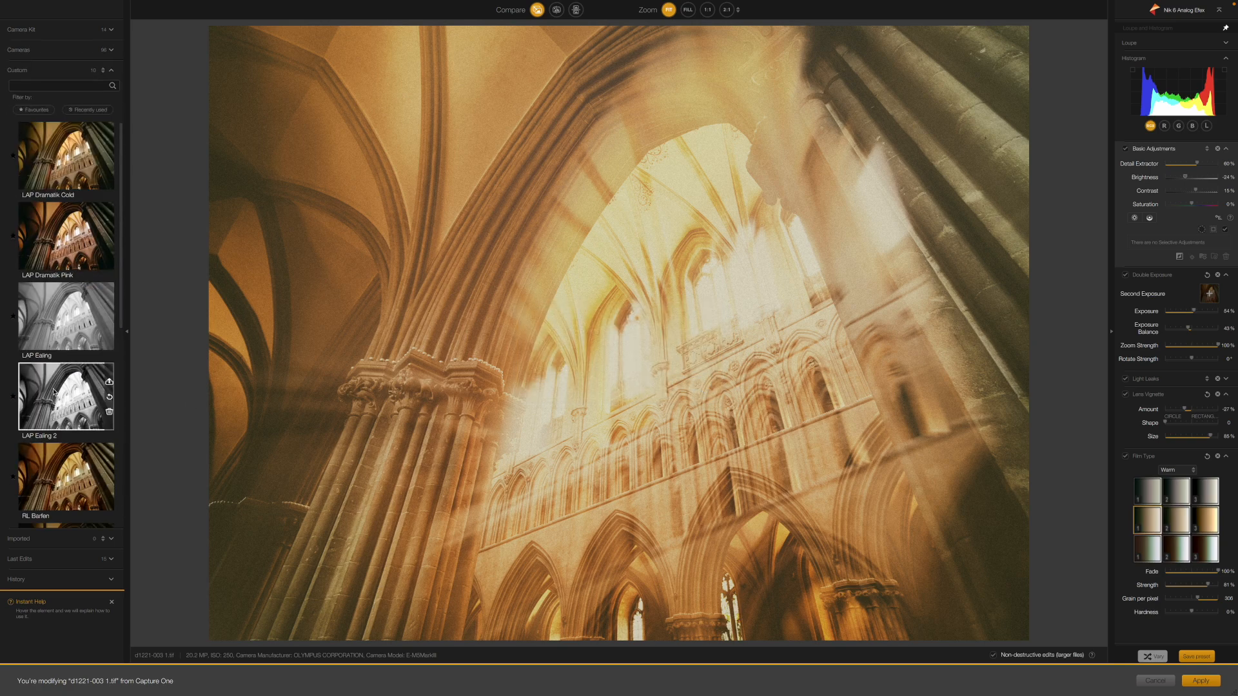
scroll(67, 451, down, 5)
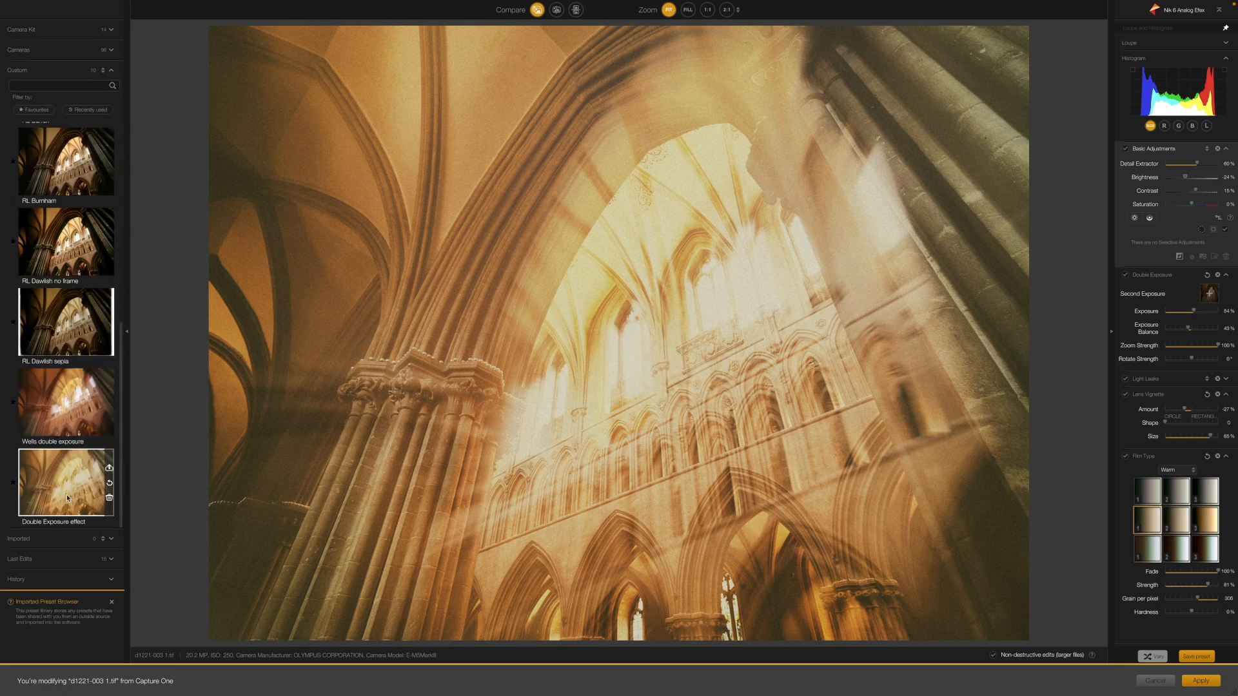